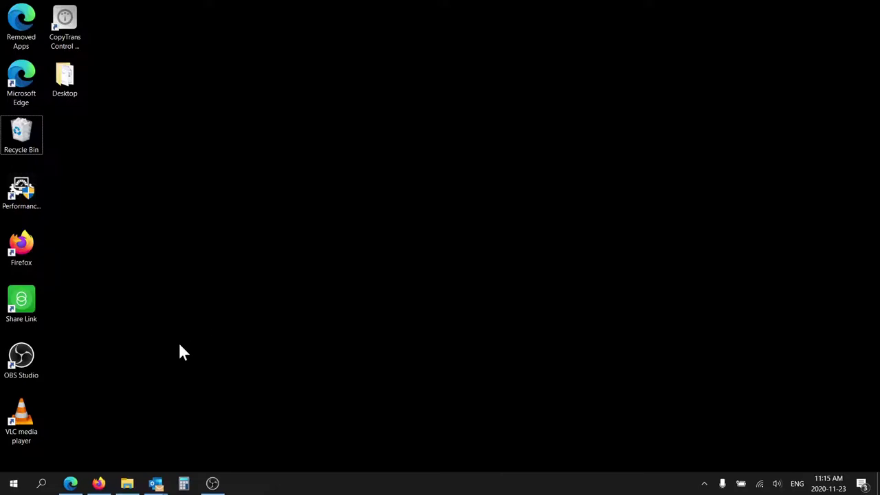
- Open Canon USA's EOS Rebel T7i support page from the search results and jump to Drivers & Downloads
click(99, 483)
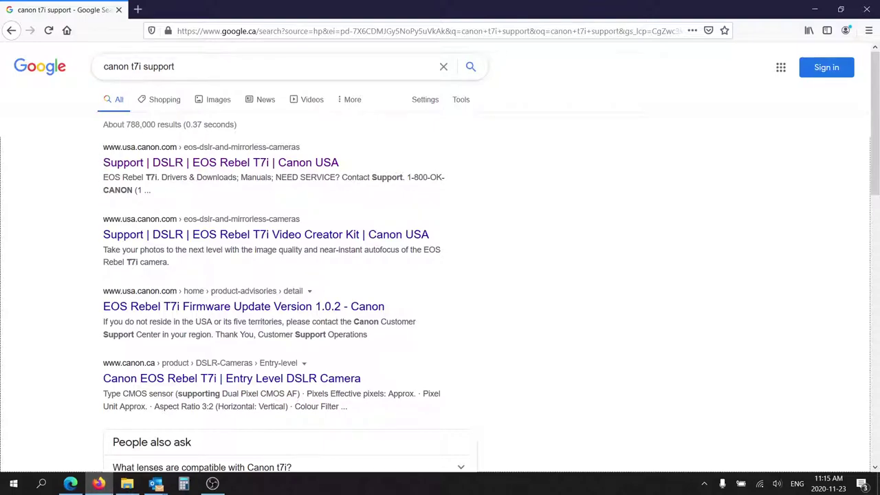
click(242, 165)
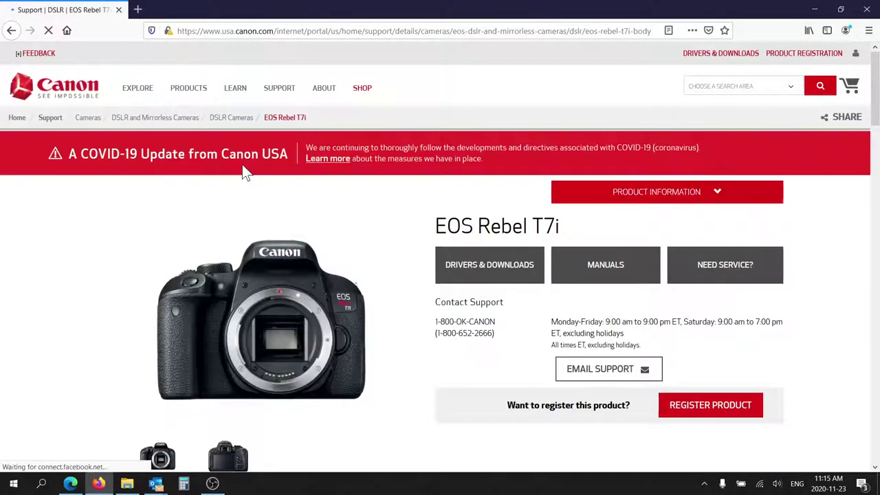
click(501, 269)
scroll(501, 269, down, 1)
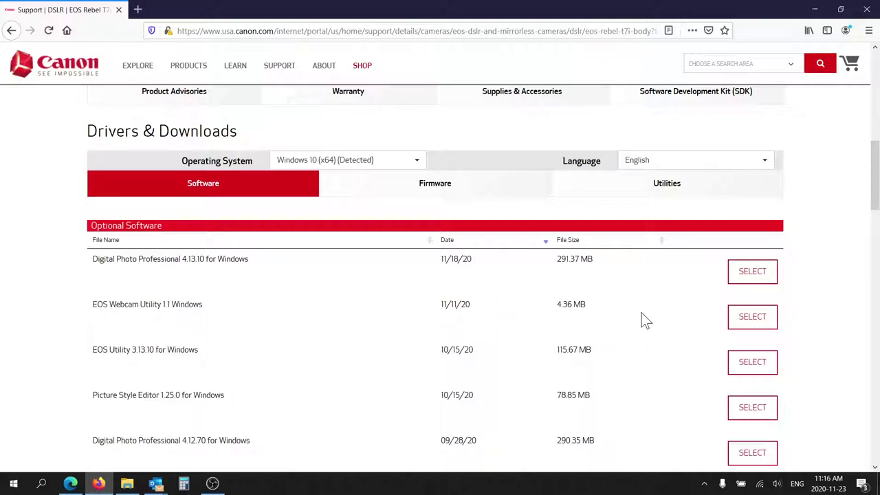
- Select EOS Webcam Utility 1.1 Windows and fill in the survey's first name, last name and e-mail fields
click(753, 317)
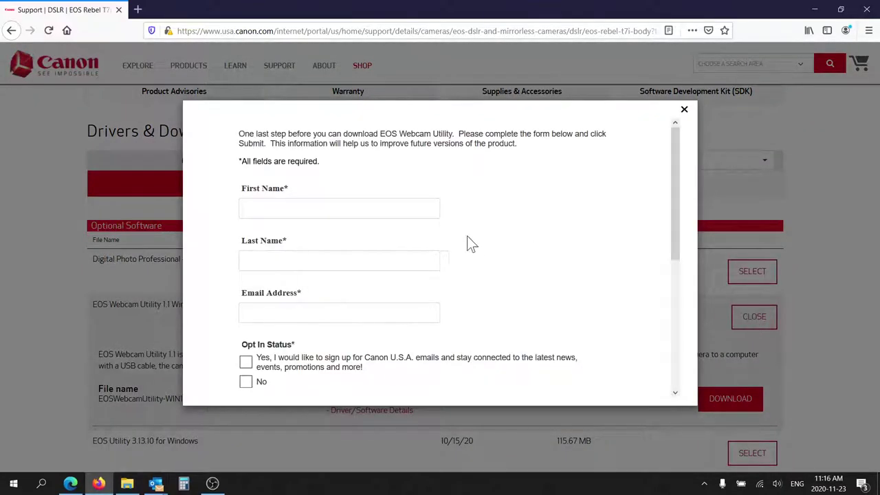
click(339, 208)
text(fake)
key(Tab)
text(fake)
key(Tab)
text(fake)
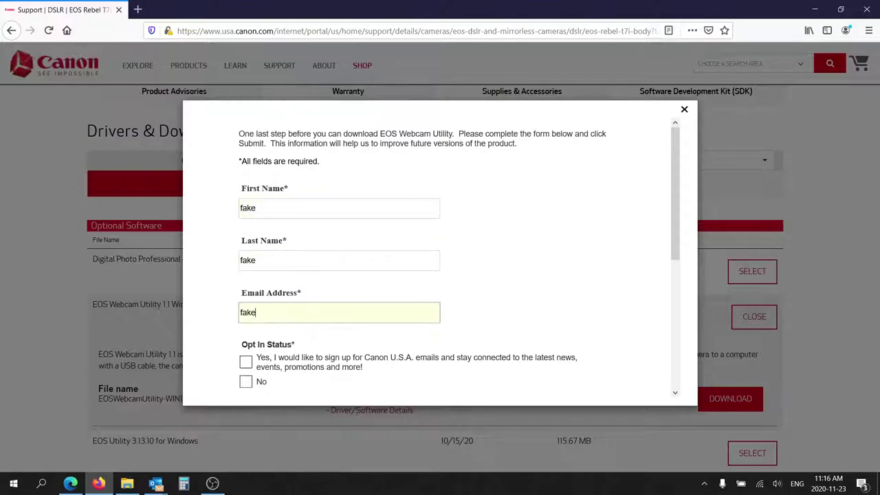
text(@gmail.com)
- Answer No to marketing e-mails and Beta use, choose Streaming as intended use, and submit
scroll(516, 257, down, 2)
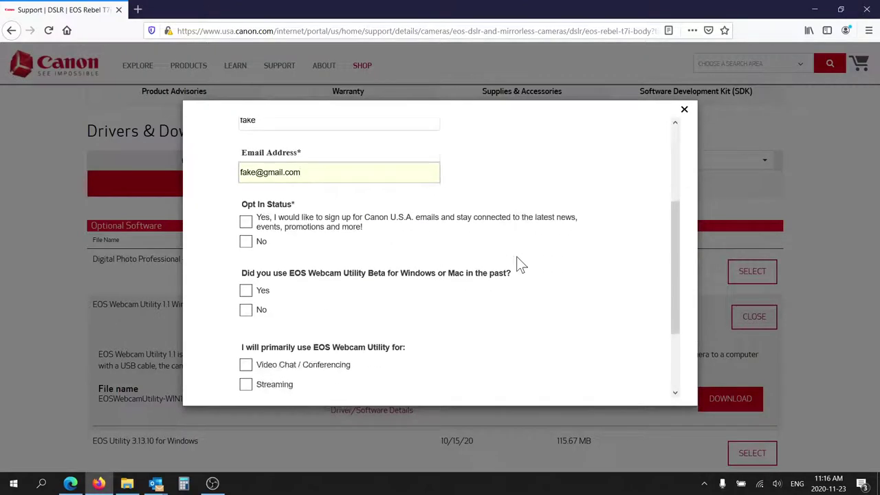
click(245, 242)
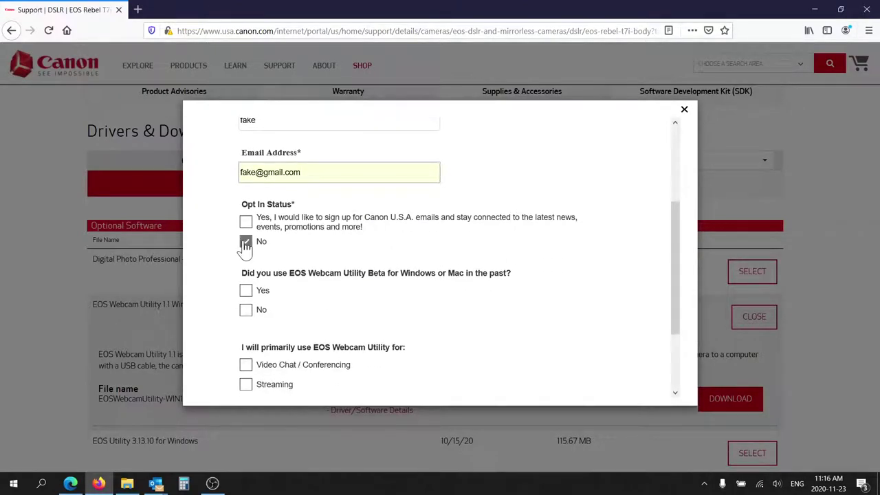
click(246, 323)
scroll(246, 323, down, 1)
click(245, 328)
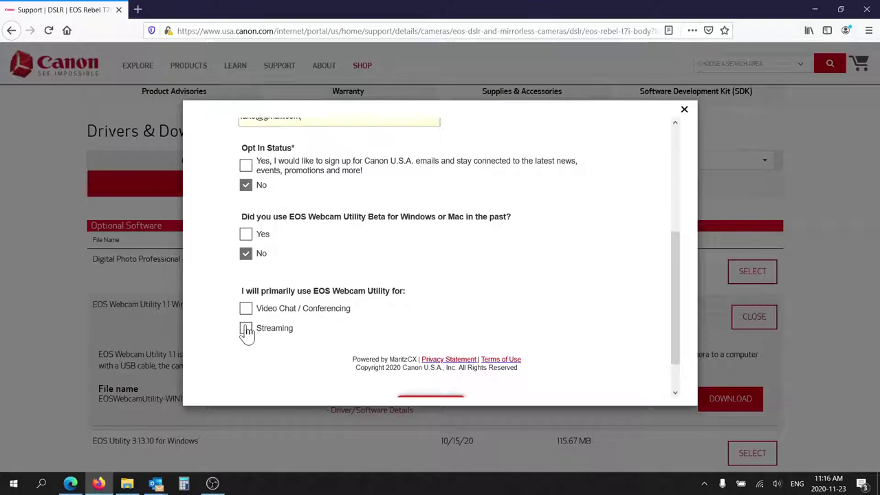
scroll(468, 274, down, 1)
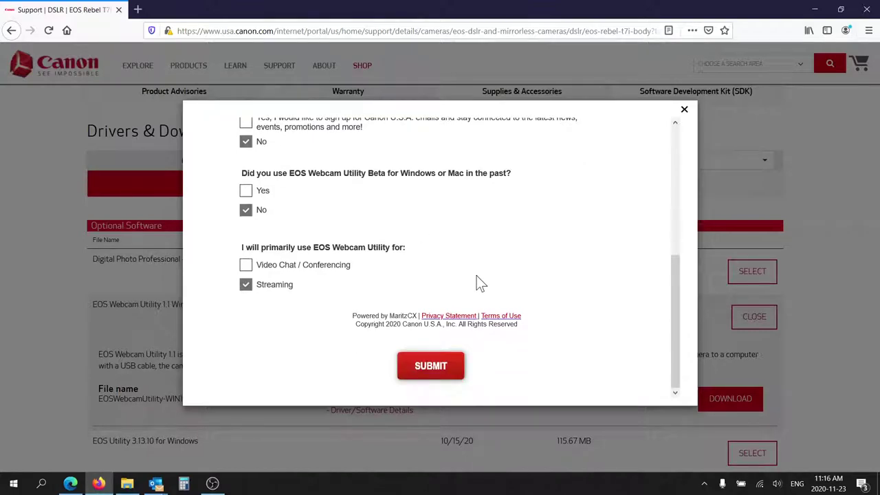
click(431, 365)
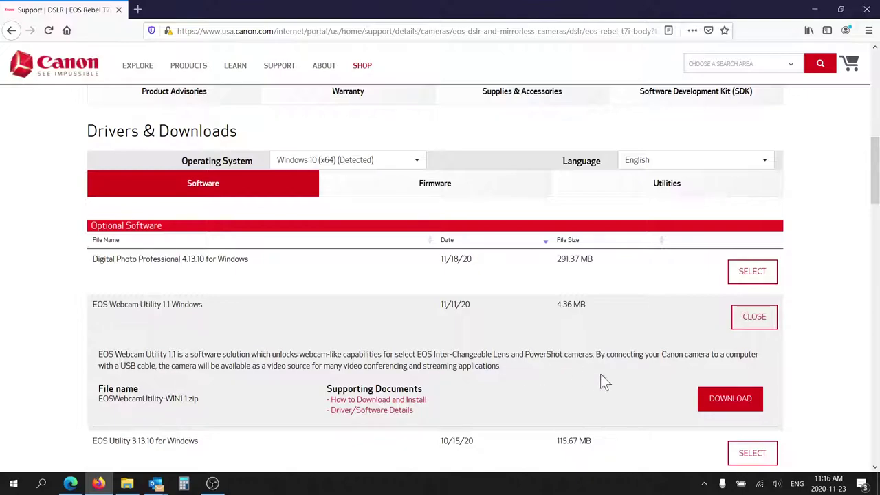
- Download EOSWebcamUtility-WIN1.1.zip, open it in Windows Explorer, and run its Setup application past the security warning
click(728, 399)
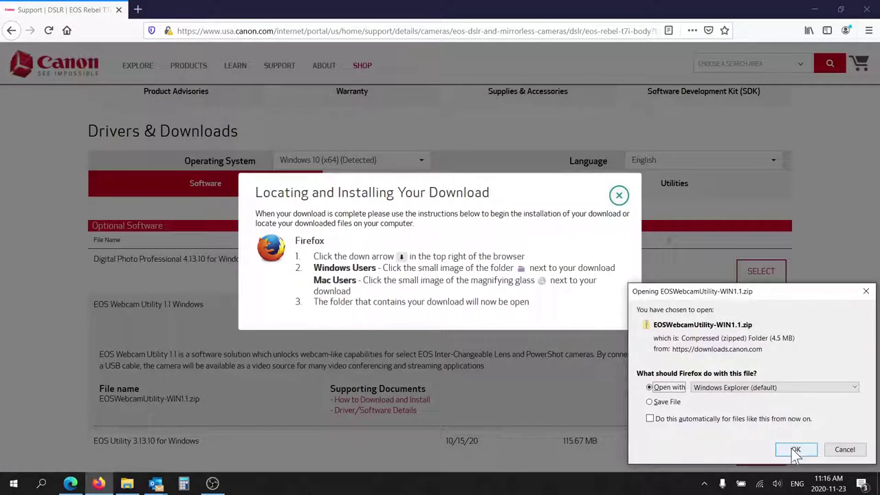
click(794, 448)
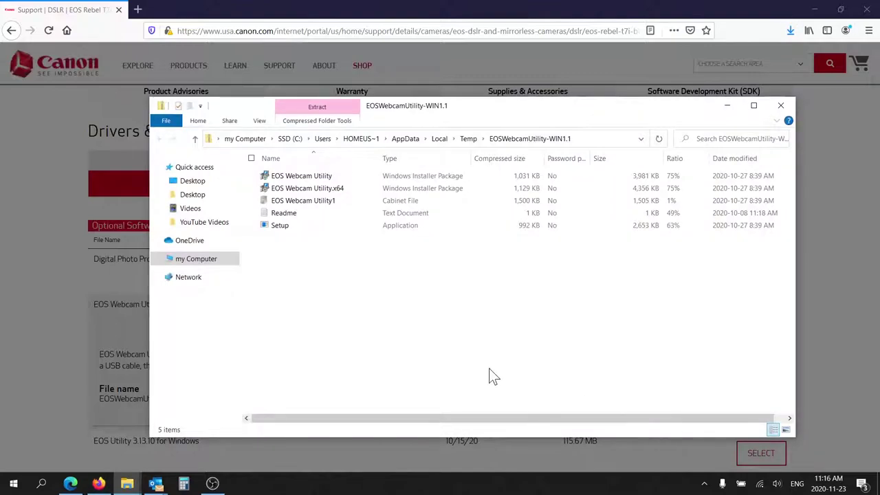
click(281, 229)
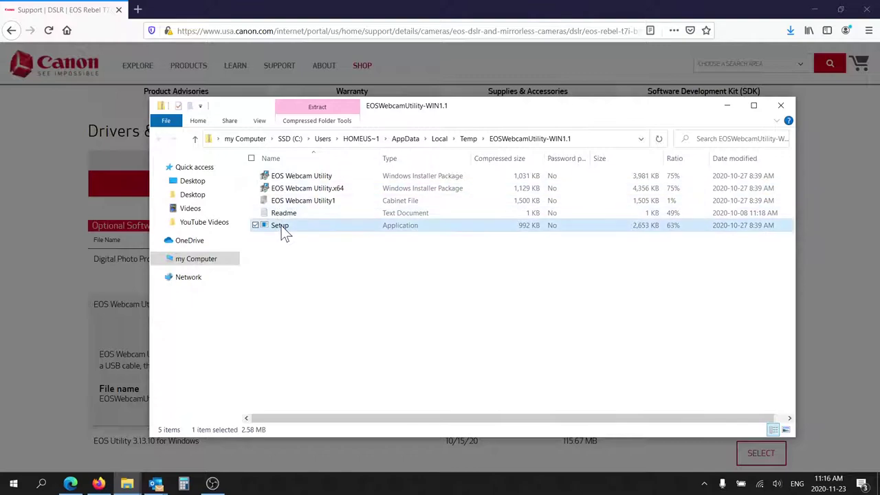
double_click(281, 226)
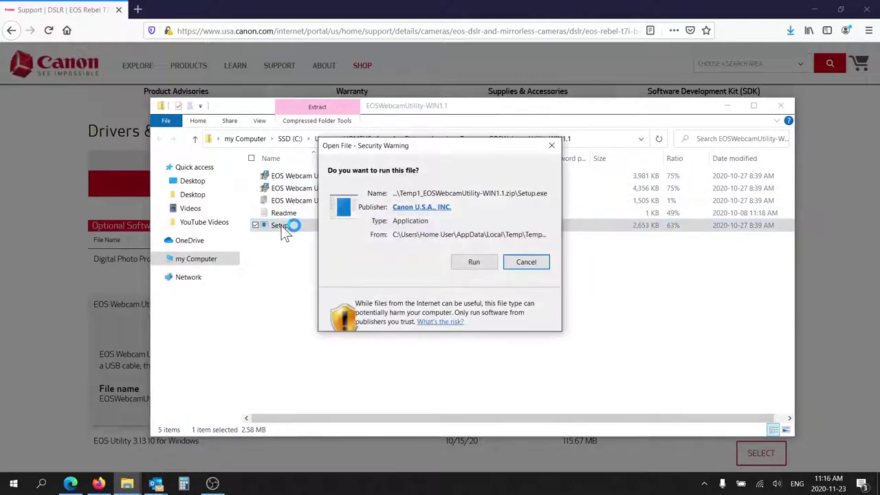
click(471, 263)
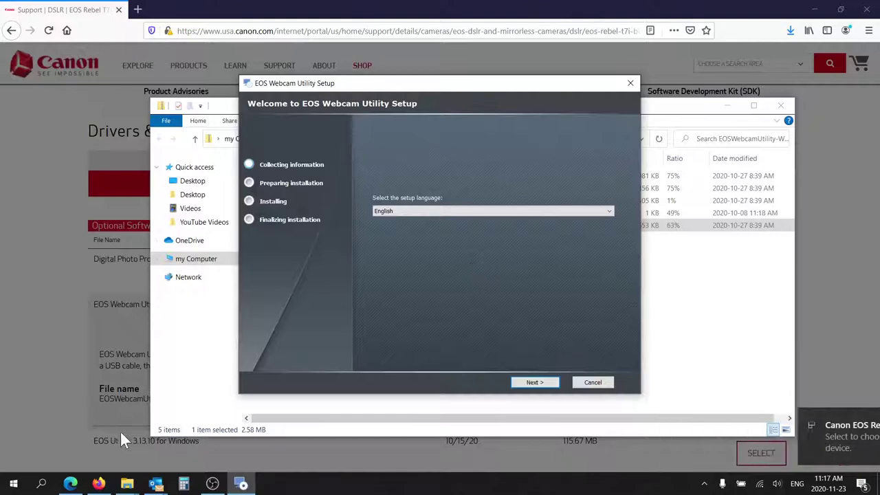
- Launch the Camera app and check its settings, keeping 0.9MP 16:9 (1280x720) photo quality
click(39, 484)
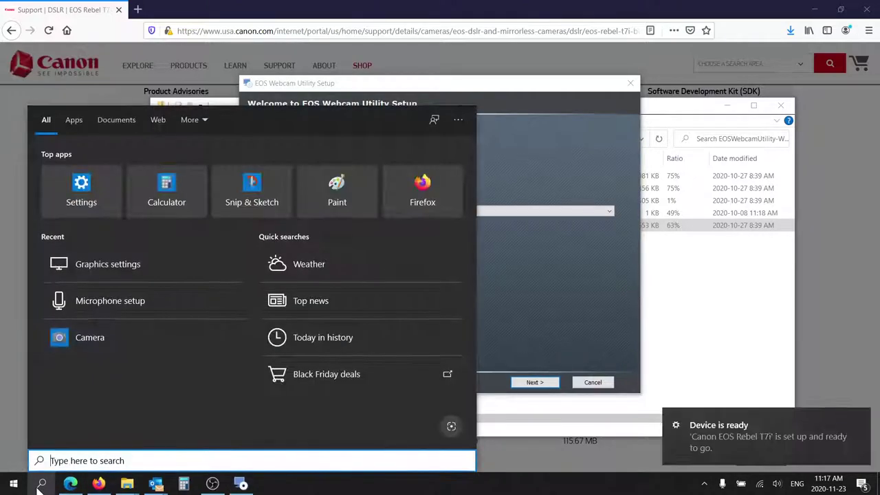
text(camera)
key(Return)
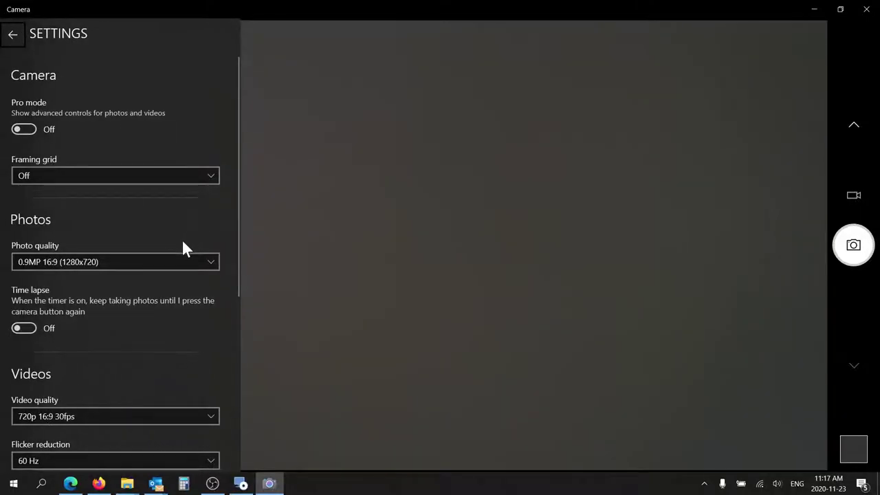
click(181, 264)
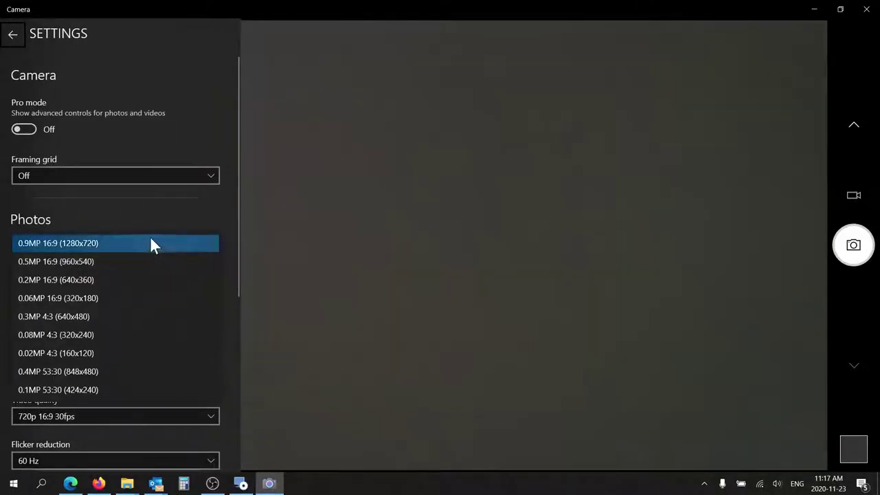
click(227, 220)
scroll(229, 220, down, 2)
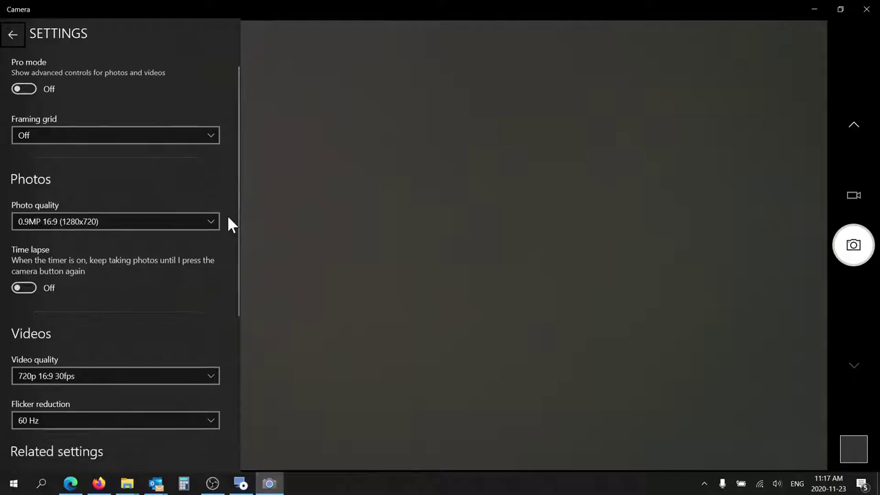
scroll(229, 221, down, 5)
scroll(229, 222, up, 3)
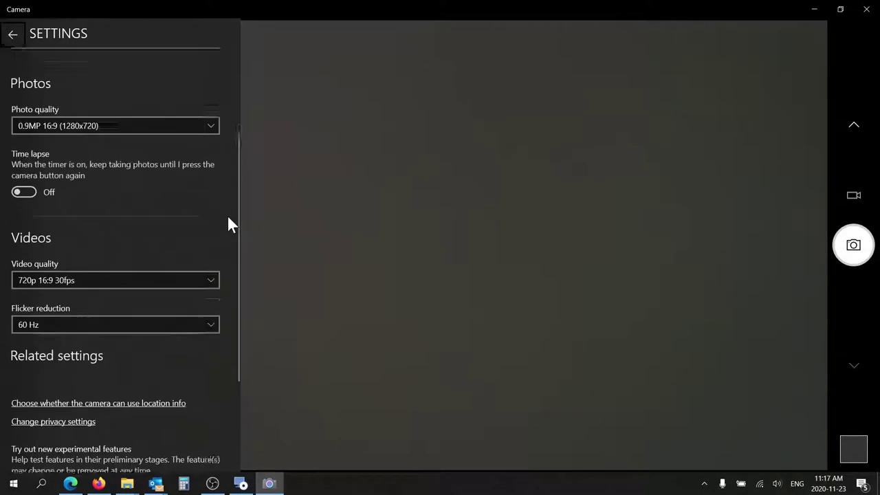
scroll(229, 222, up, 3)
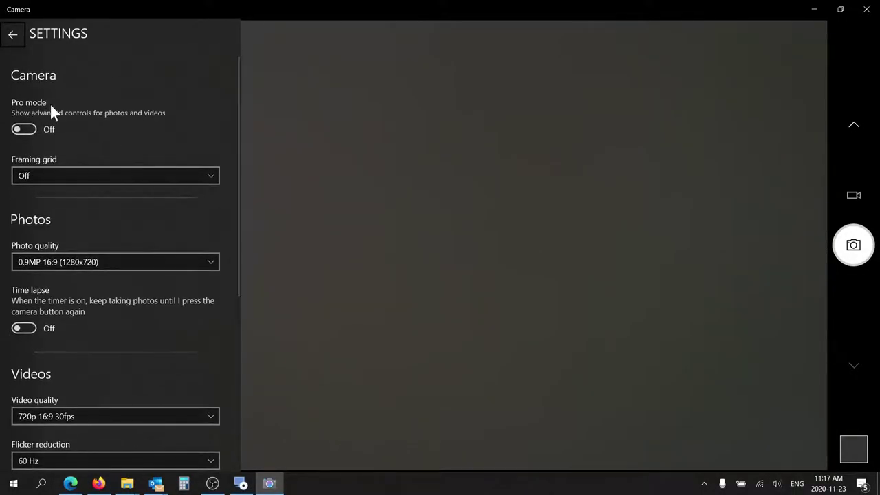
- Turn on Pro mode in Camera settings and minimize the Camera app
click(28, 131)
scroll(228, 262, down, 4)
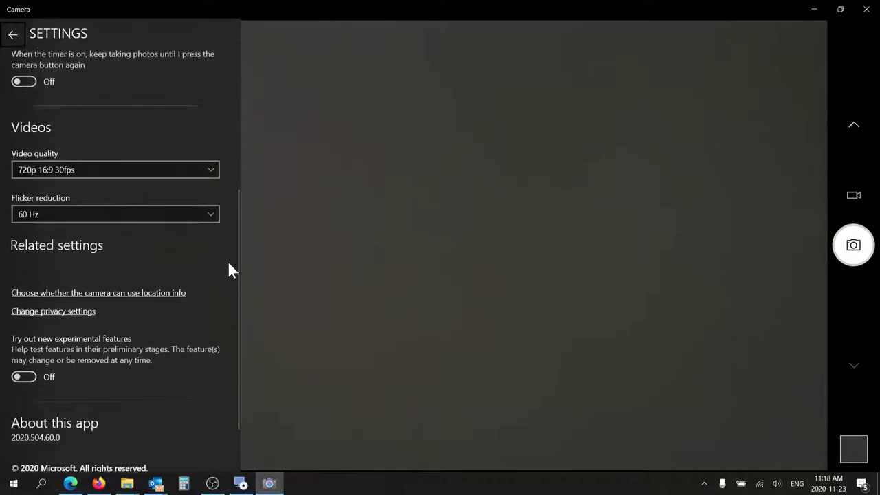
scroll(229, 263, up, 5)
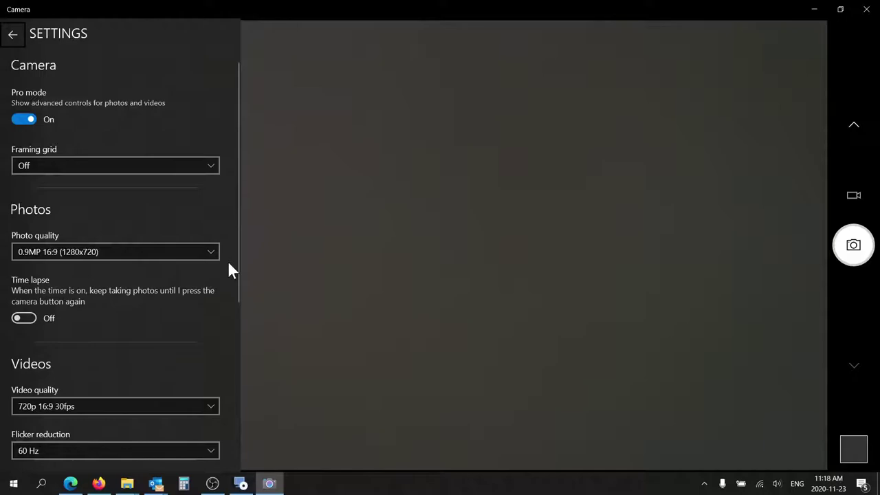
click(813, 11)
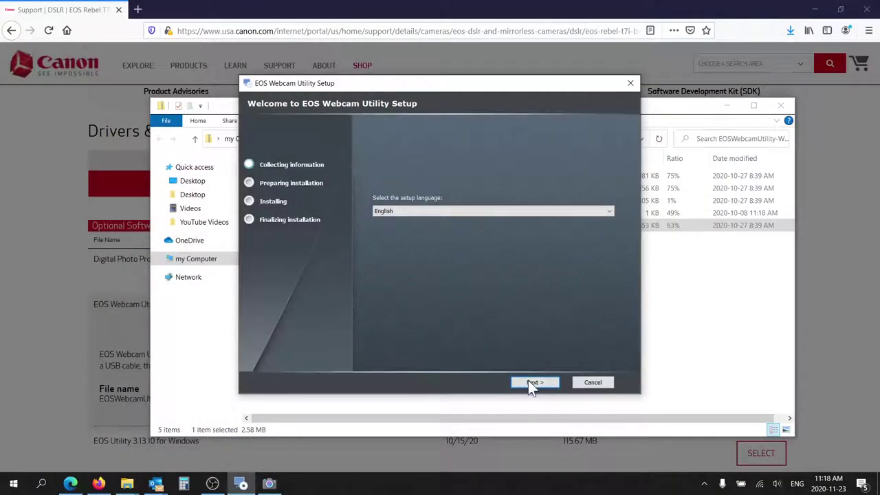
click(530, 383)
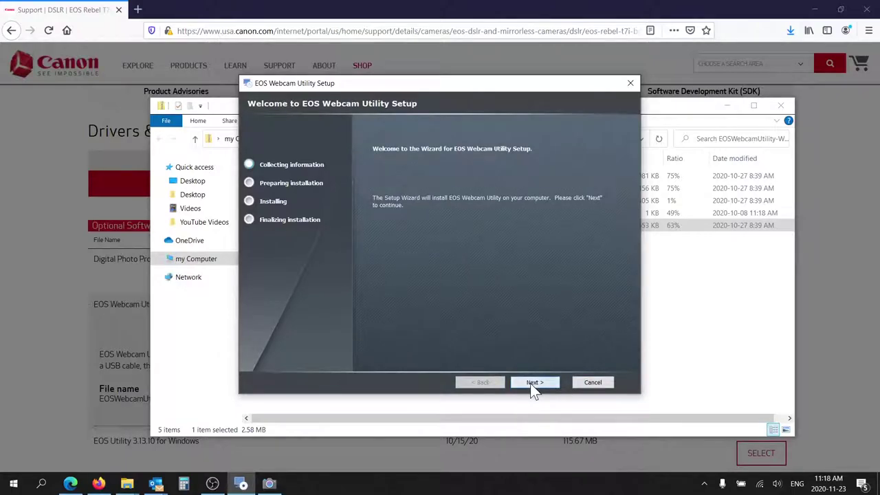
click(530, 383)
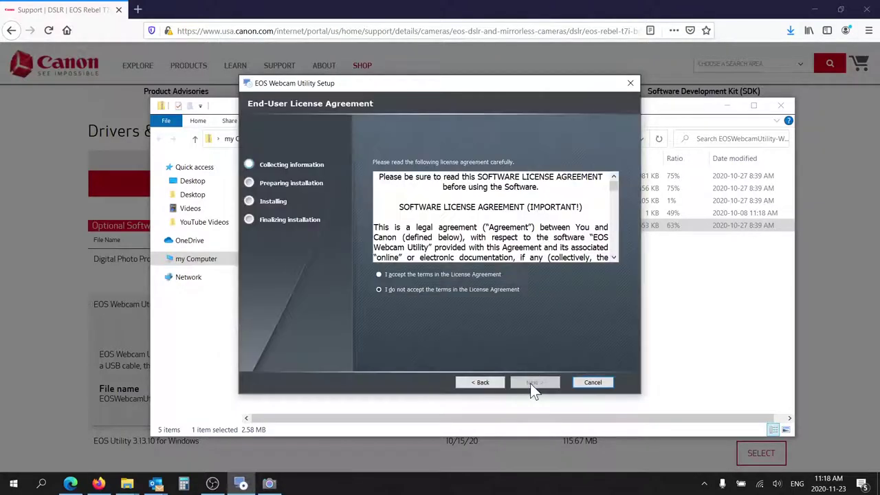
click(462, 273)
click(532, 384)
click(533, 383)
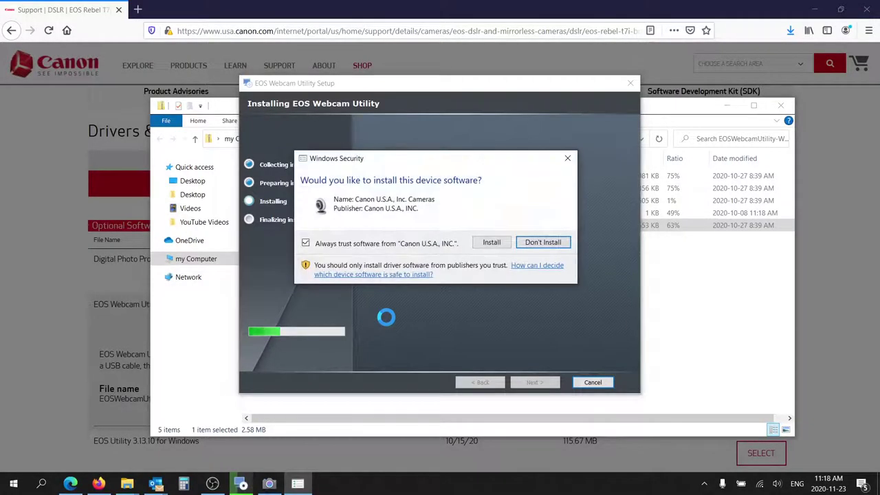
click(495, 245)
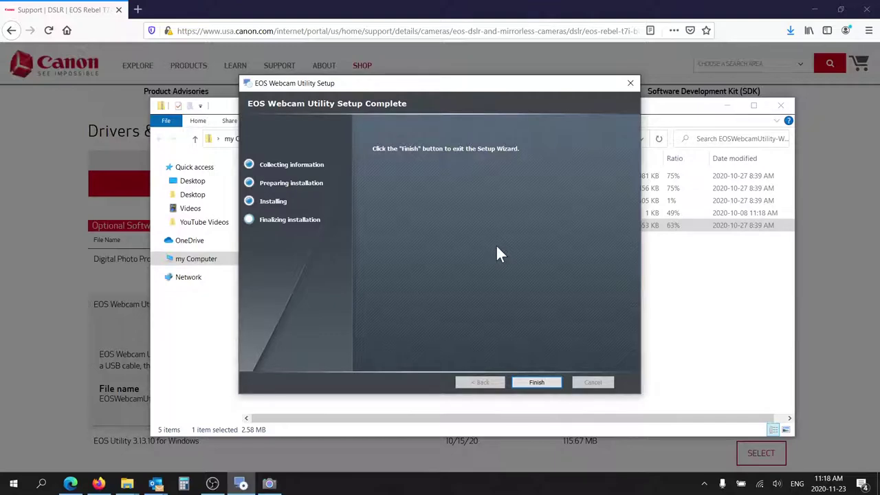
click(532, 379)
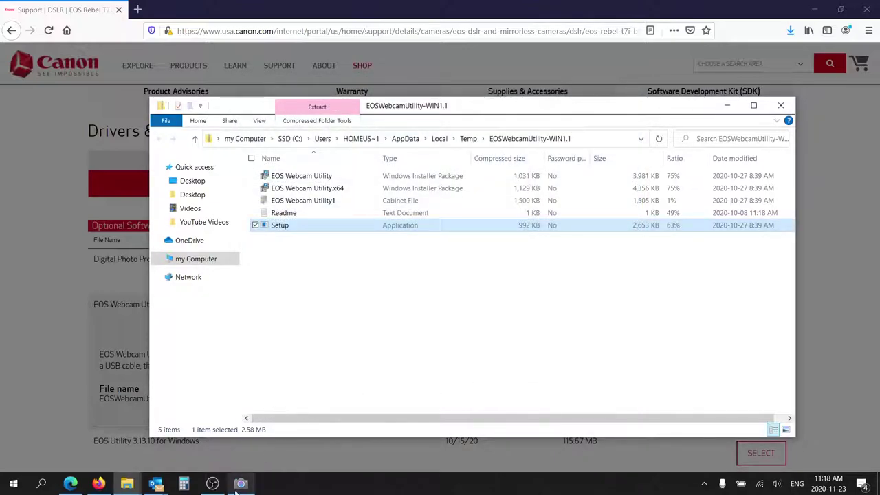
- Restore the Camera app to view the live feed, keep 0.9MP 16:9 (1280x720) photo quality, then minimize it
click(240, 484)
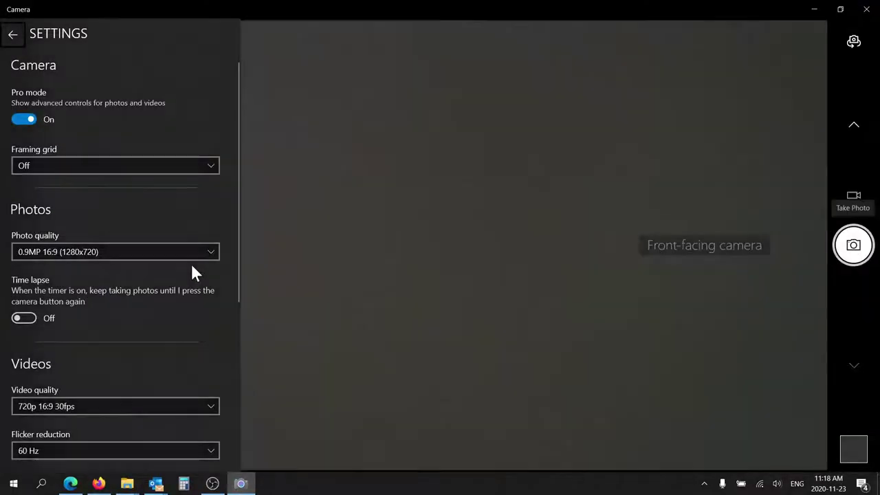
click(180, 253)
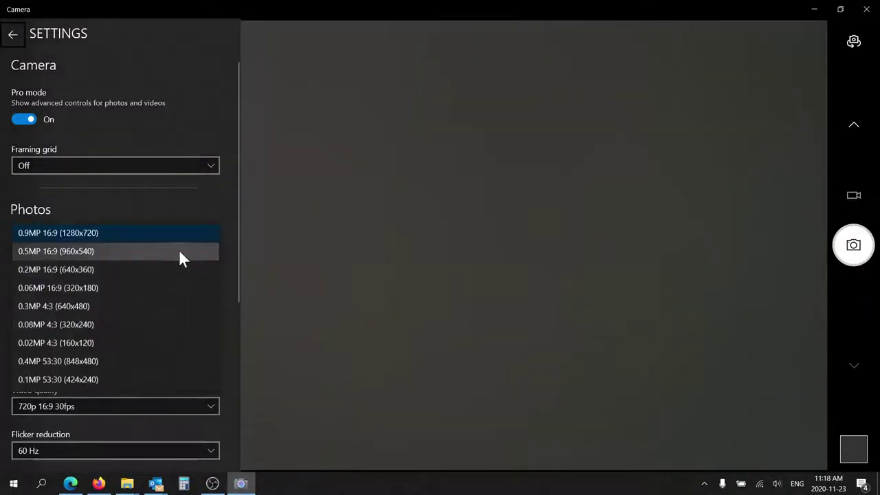
click(196, 216)
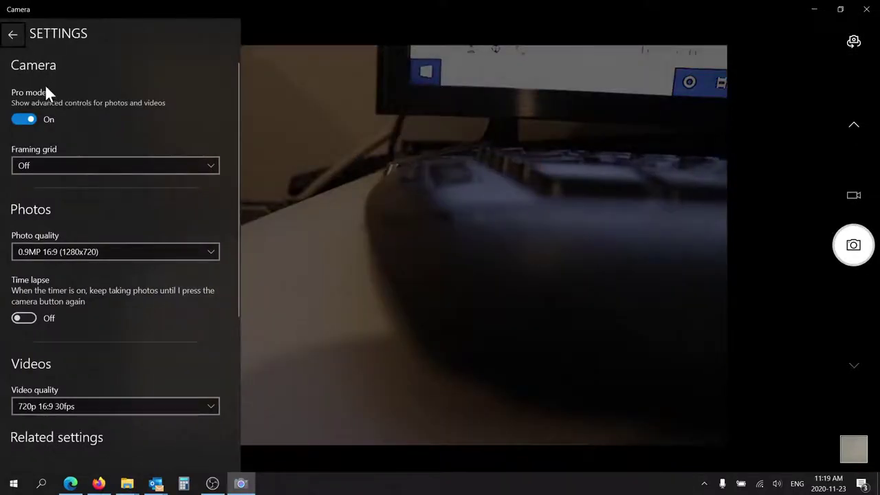
click(105, 251)
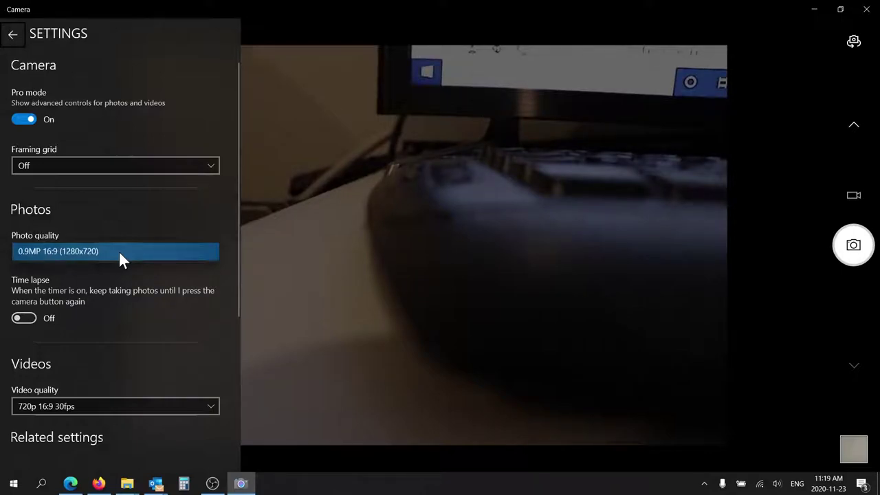
click(125, 251)
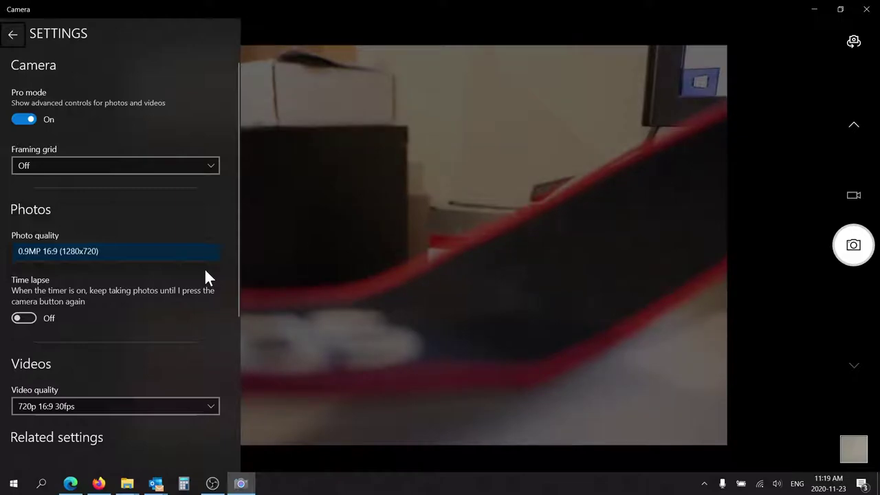
click(242, 484)
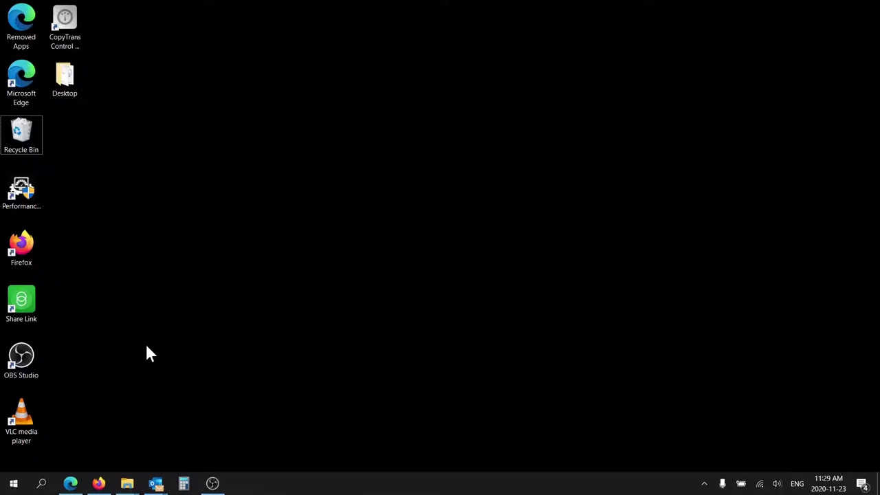
- Search Windows for 'came' and launch the Camera app from the best-match result
click(41, 483)
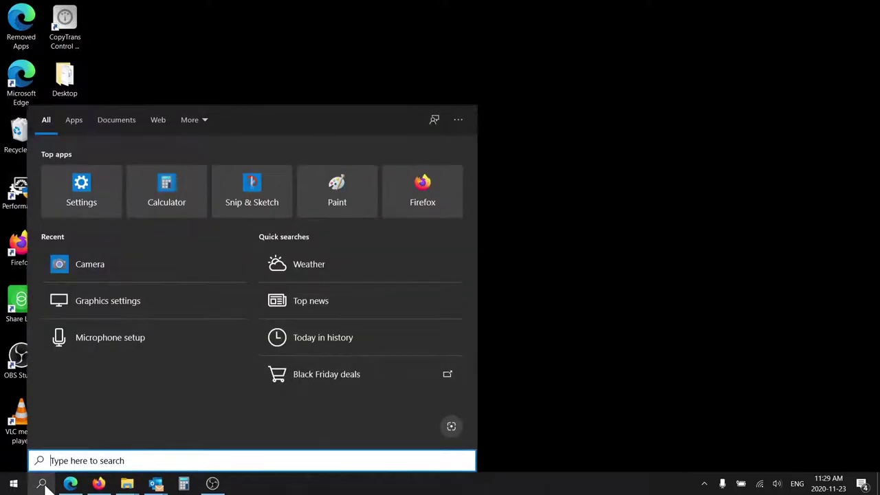
text(came)
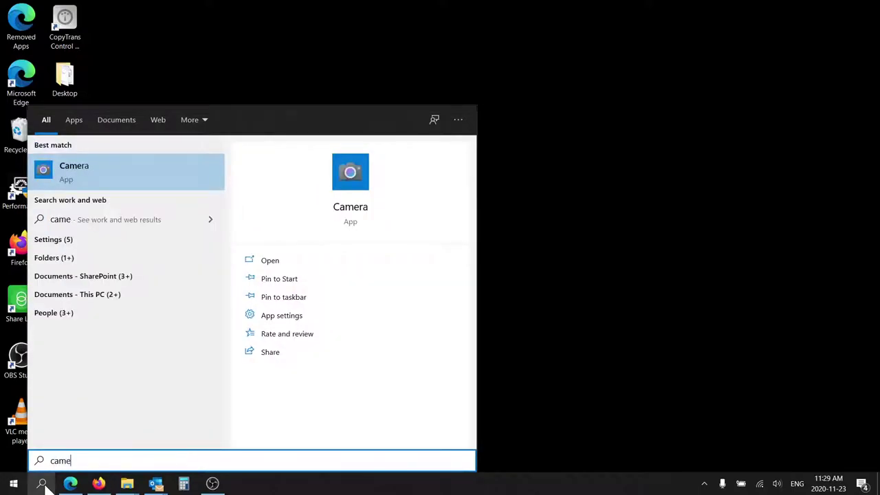
click(79, 171)
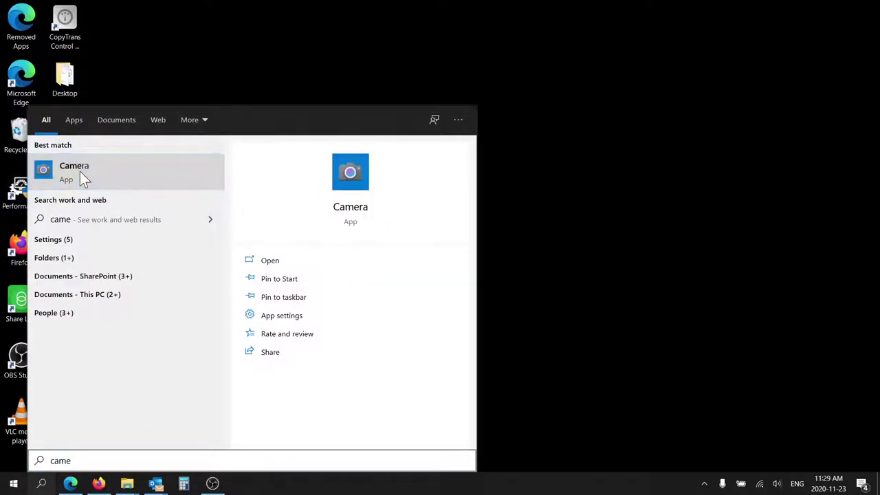